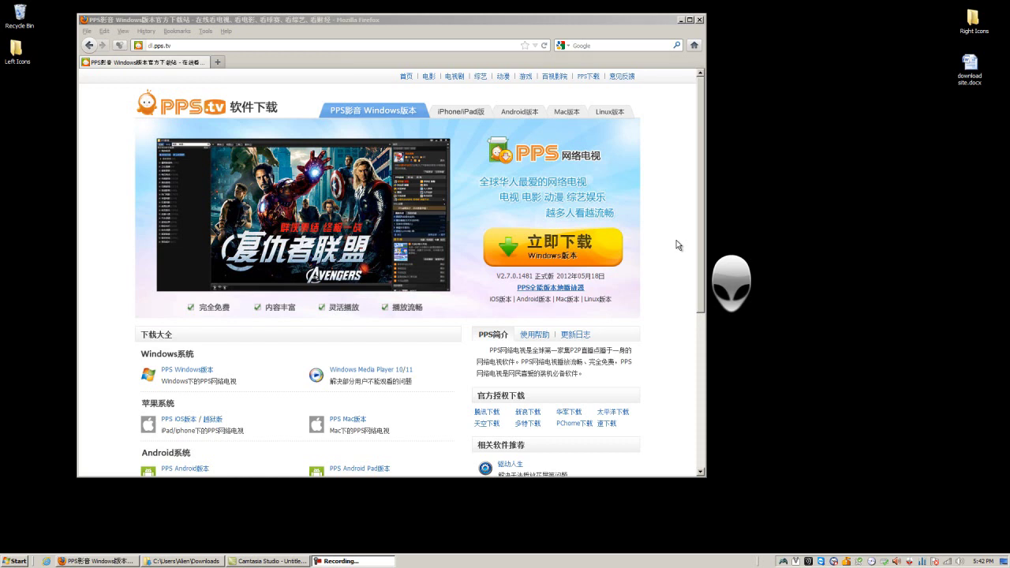
Close the Firefox window showing the PPS.tv download page.
click(701, 21)
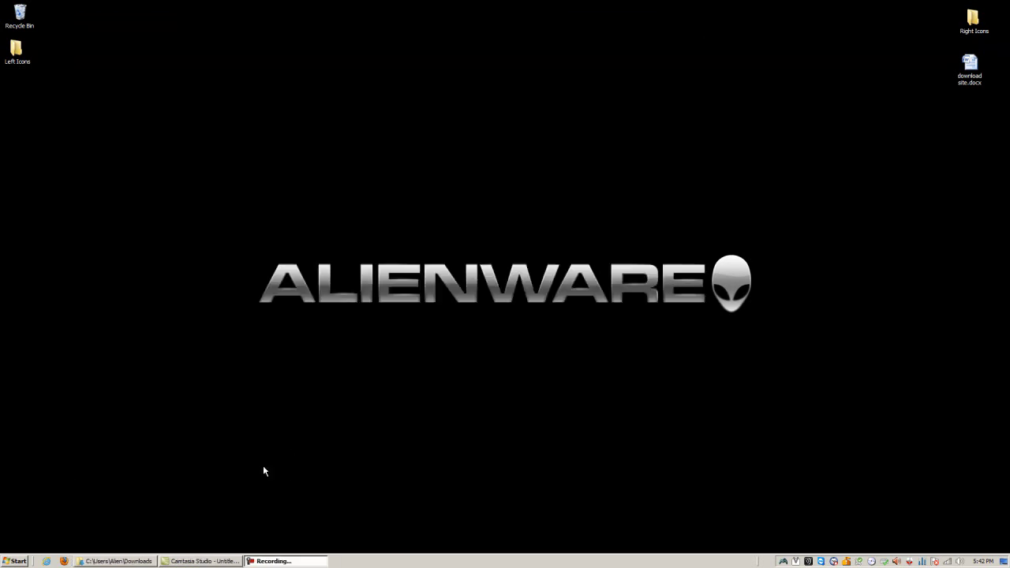
Reopen Firefox, search Google for 'pps download', and open the official dl.pps.tv result.
click(64, 561)
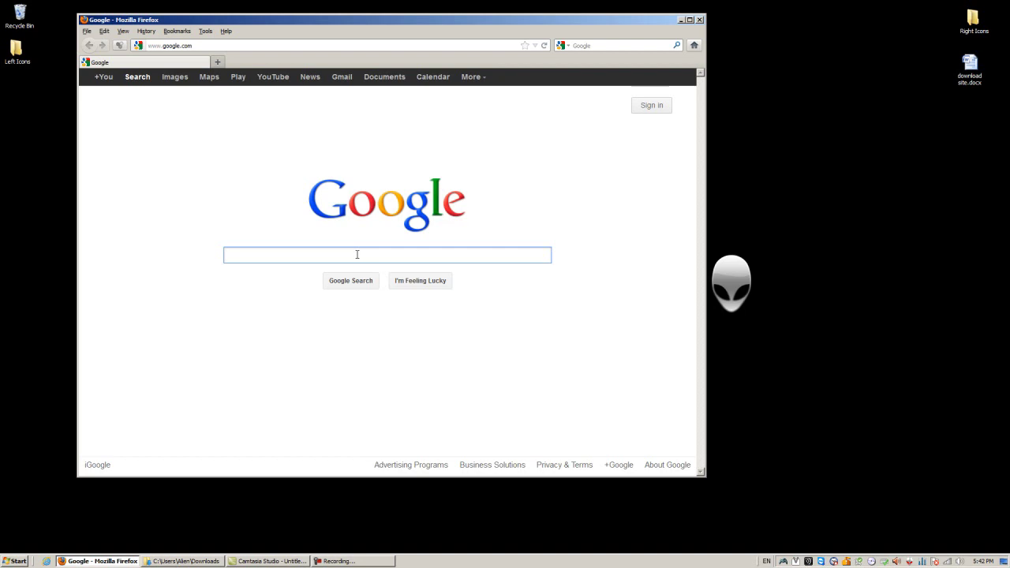
text(pps)
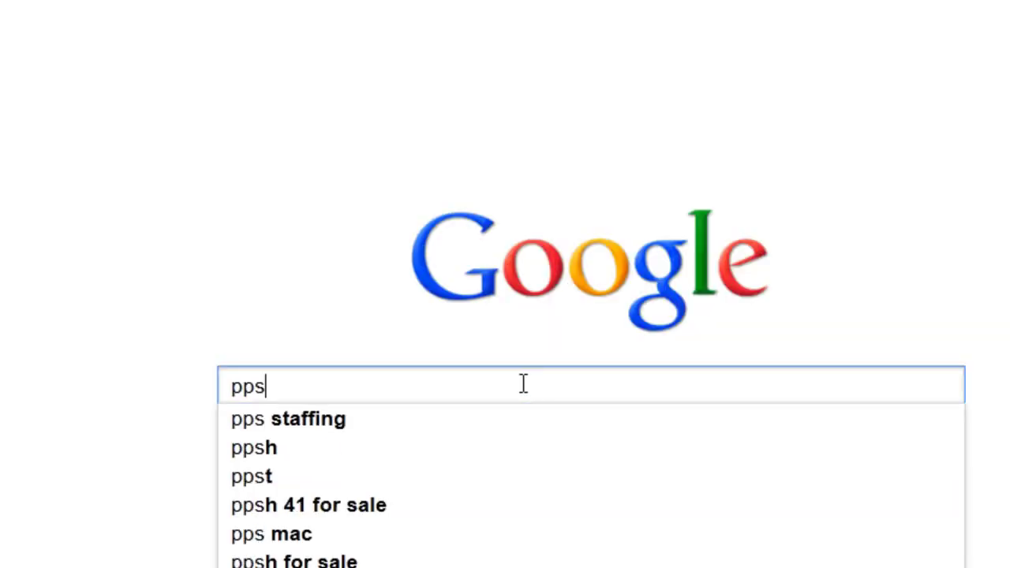
text( download)
key(Return)
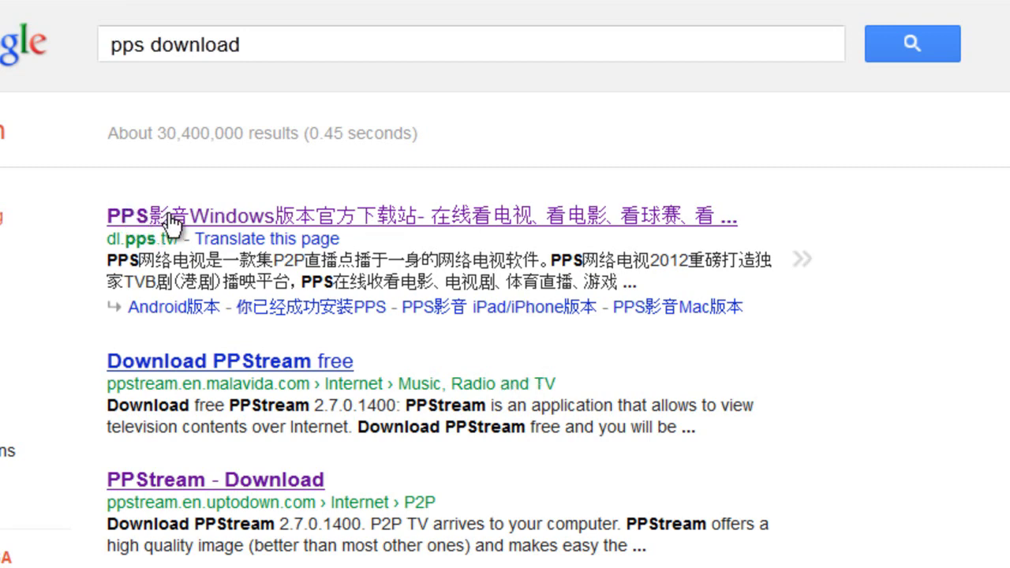
click(172, 225)
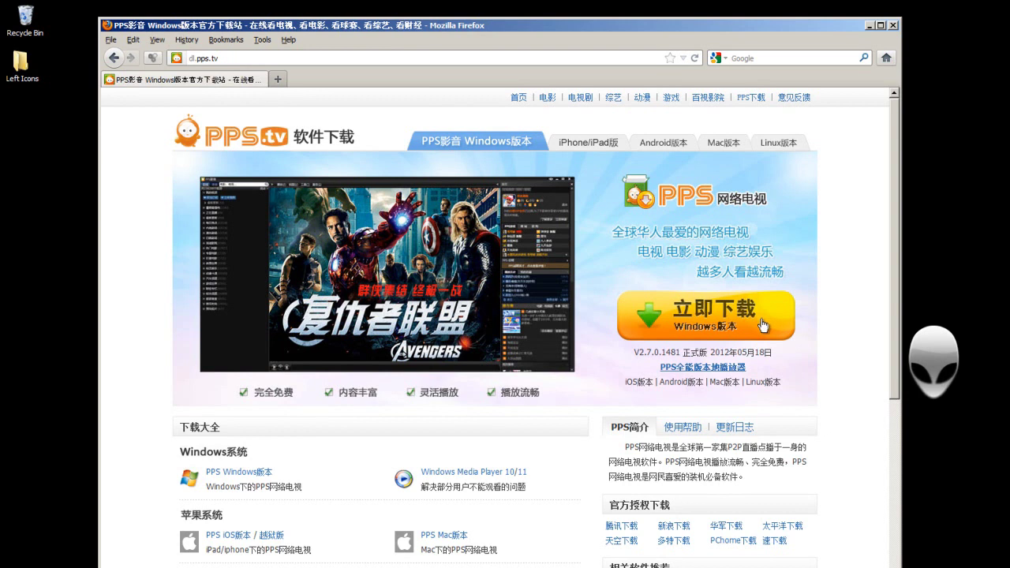
Save ppstreamsetup.exe (14.4 MB) from dl.pps.tv to disk, then minimize Firefox.
click(686, 326)
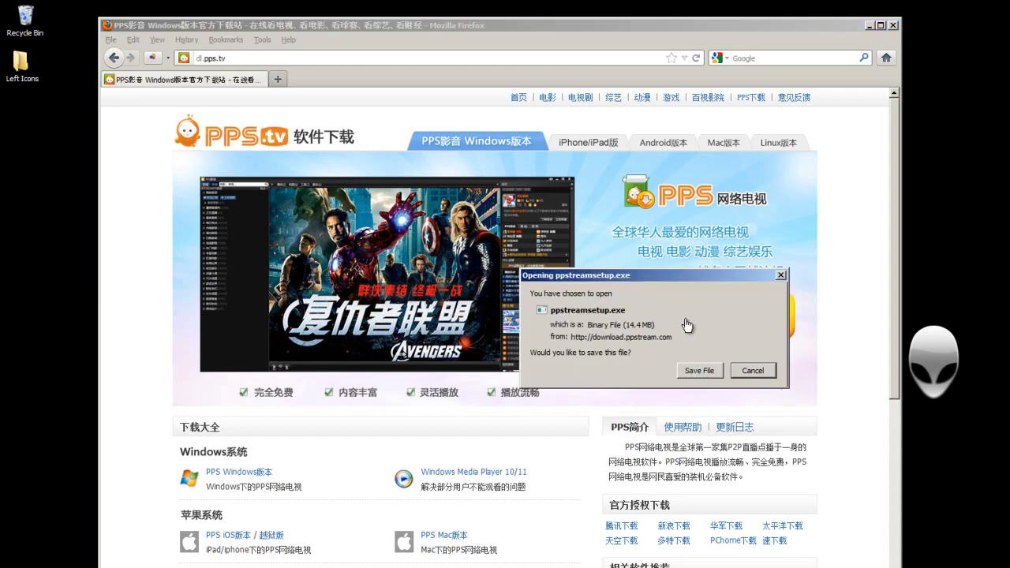
click(700, 370)
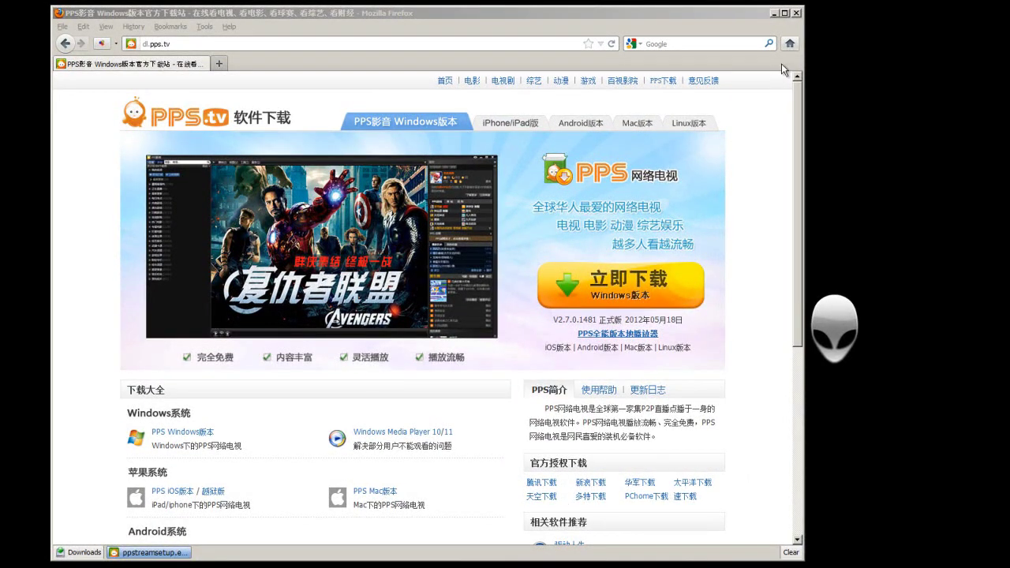
click(775, 12)
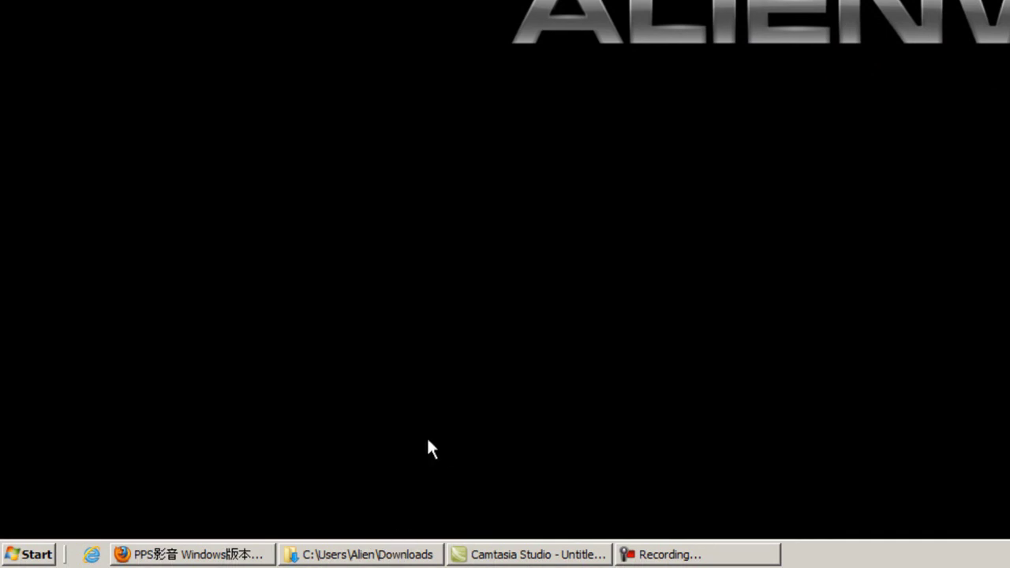
Launch ppstreamsetup.exe from the restored Downloads folder window.
click(411, 555)
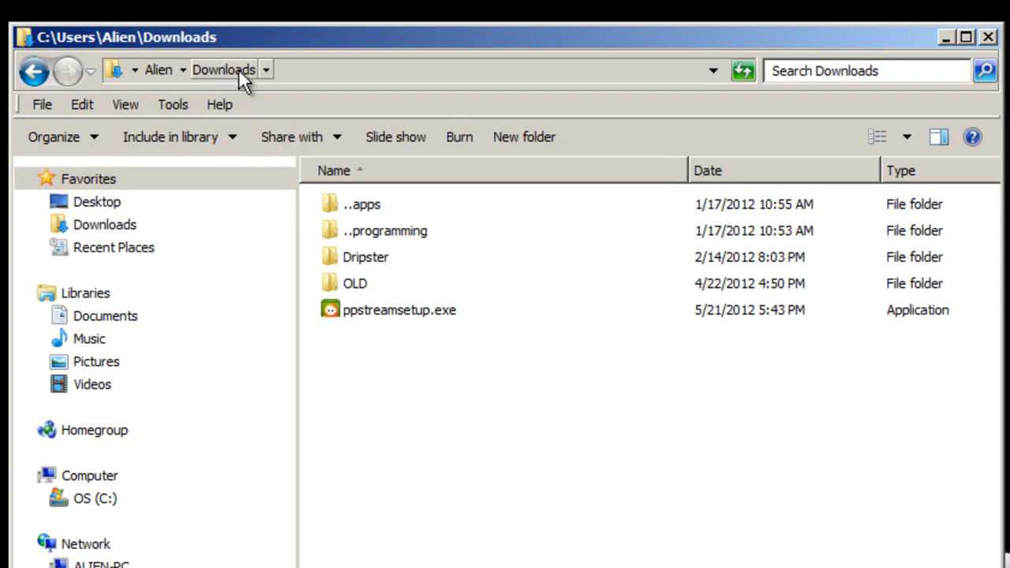
click(418, 316)
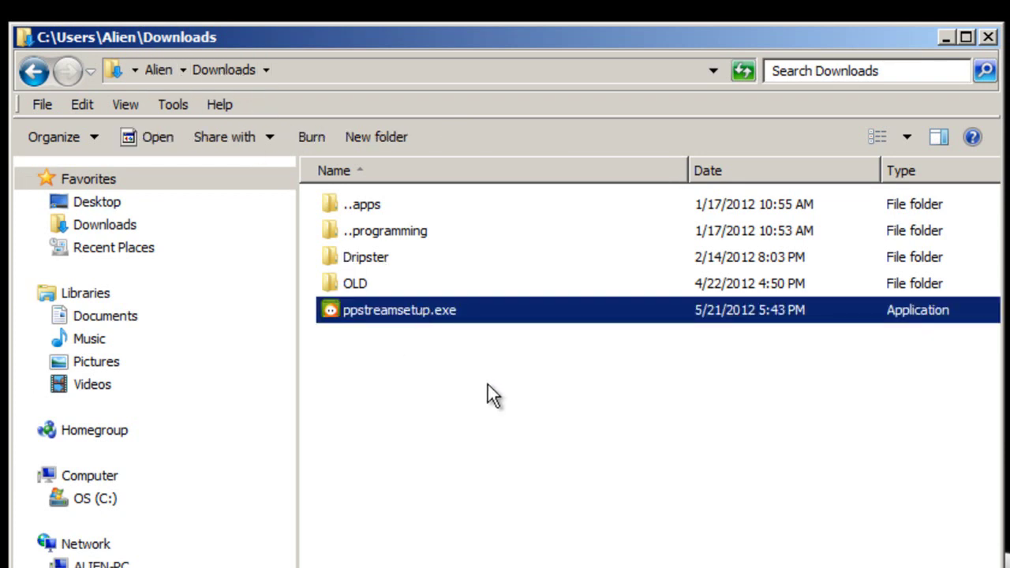
click(416, 355)
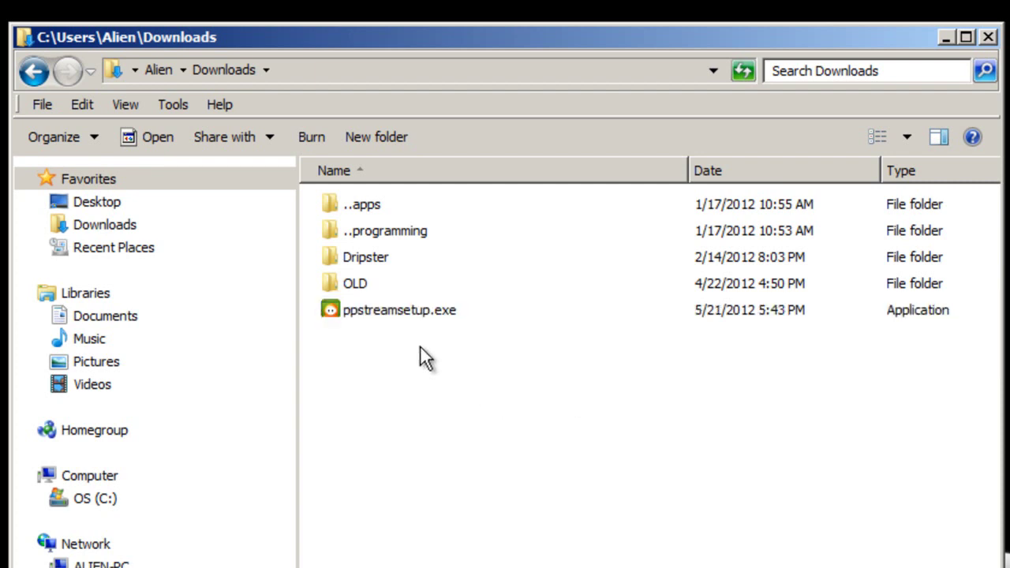
double_click(407, 310)
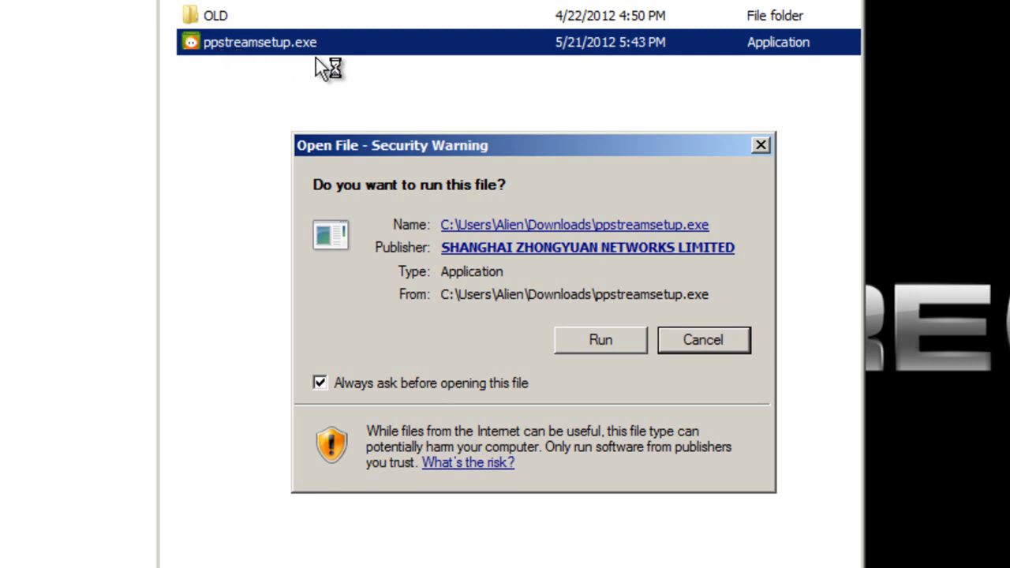
Run the installer and accept the default C:\Program Files (x86)\PPStream folder and options.
click(582, 345)
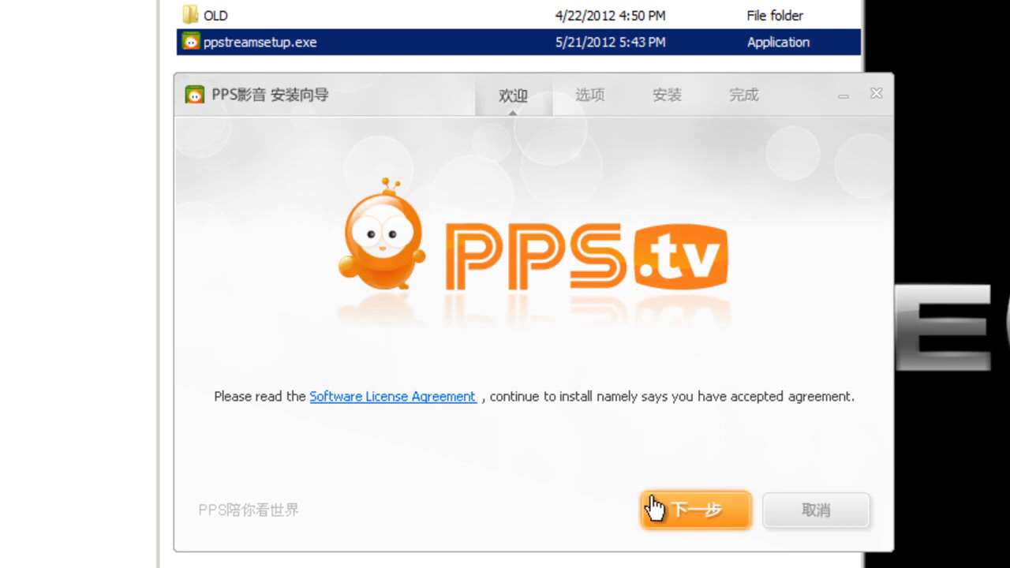
click(705, 525)
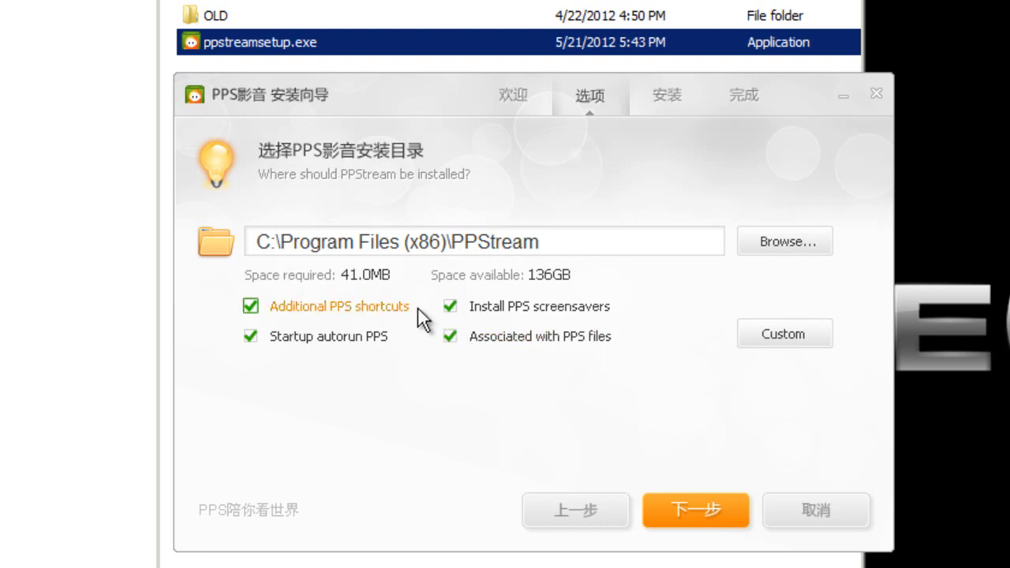
click(705, 522)
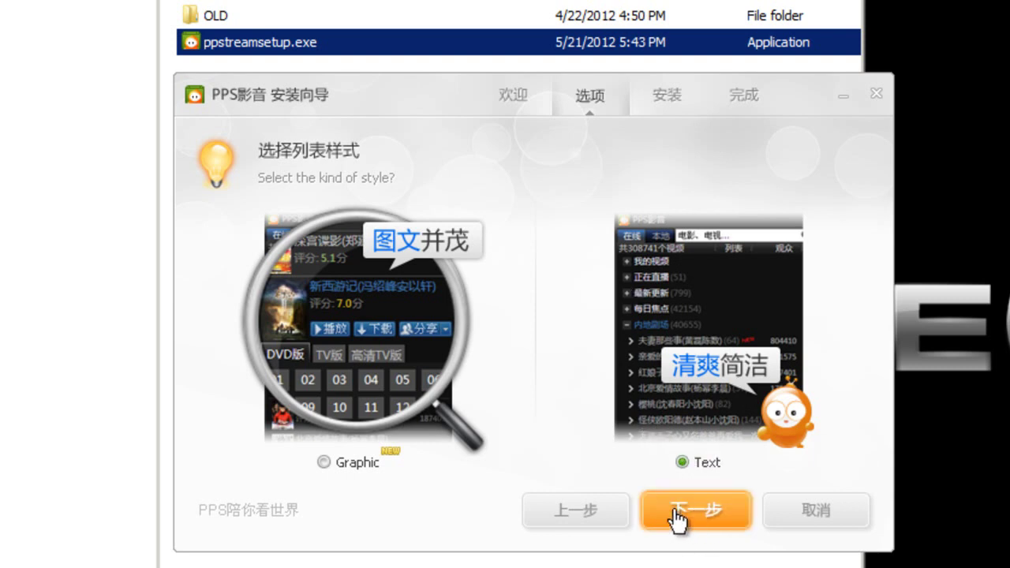
Install PPStream with the Text list style and finish with Run PPStream checked.
click(703, 519)
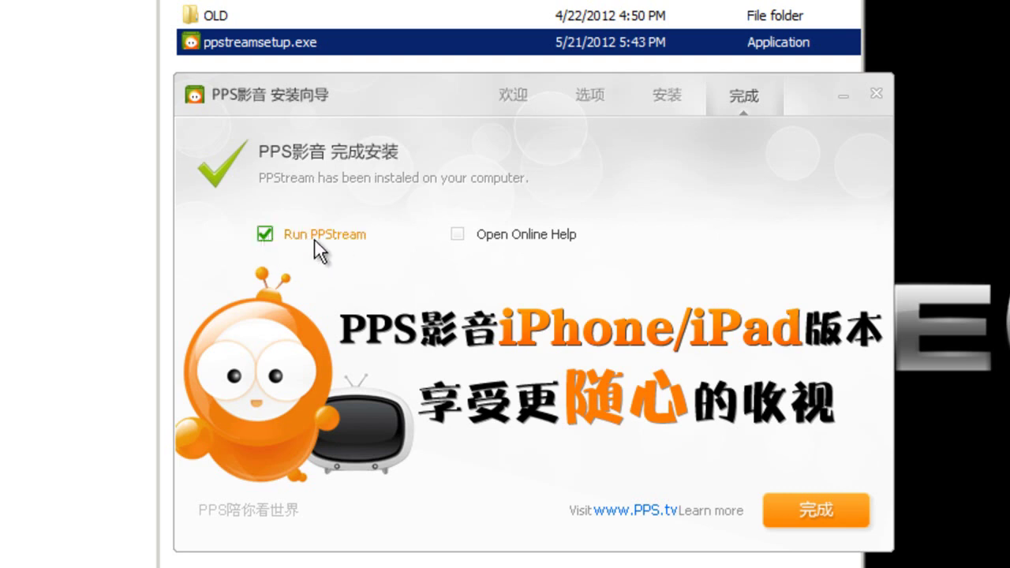
click(821, 512)
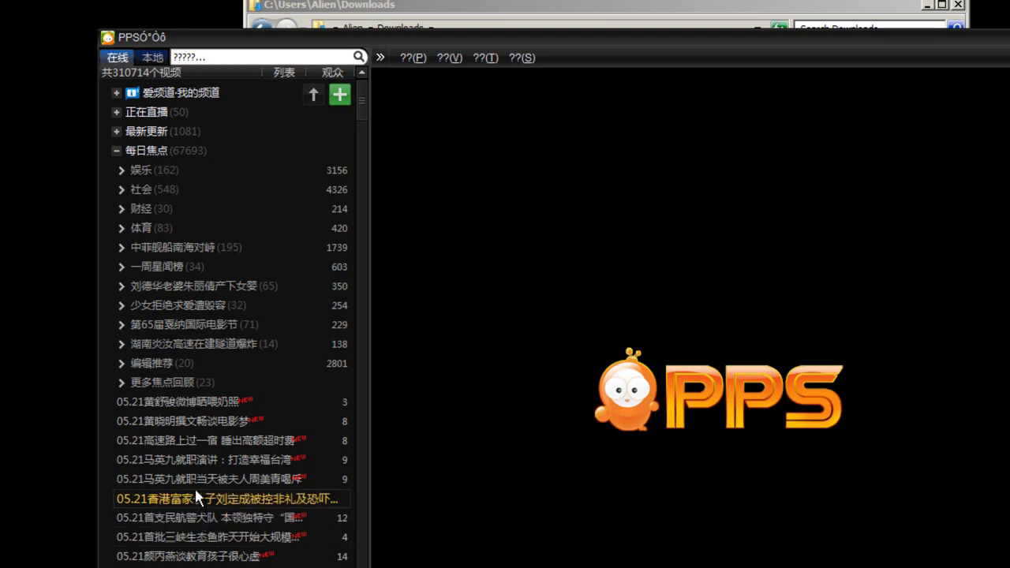
Enlarge the PPStream window and browse its playback and file-opening menus.
mouse_move(194, 486)
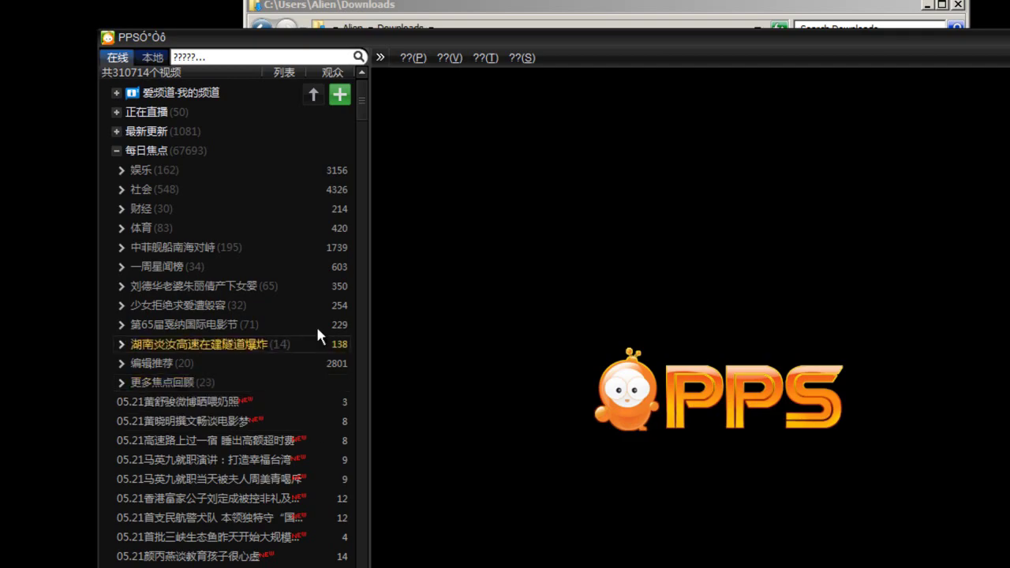
drag(360, 98, 341, 196)
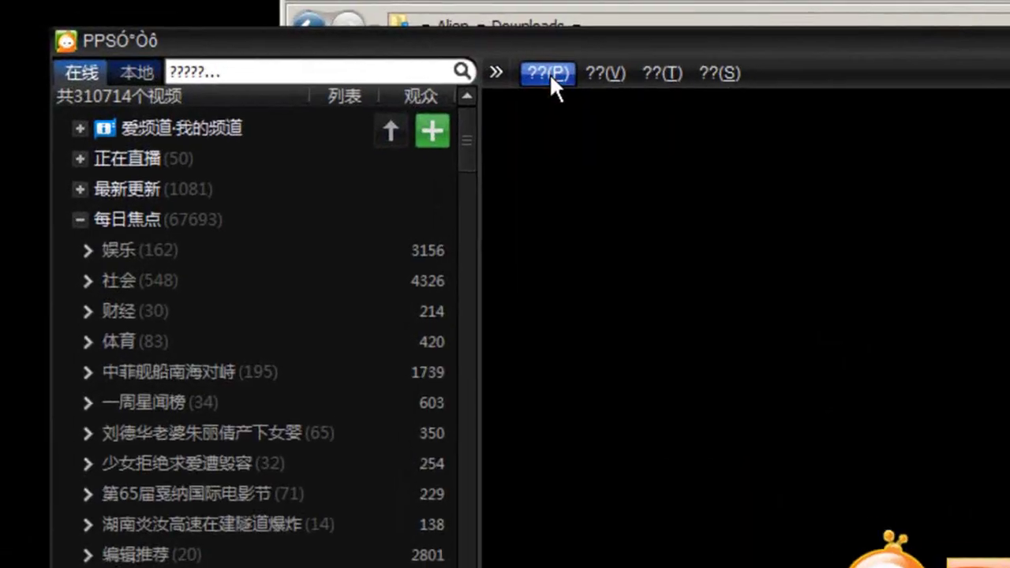
click(272, 24)
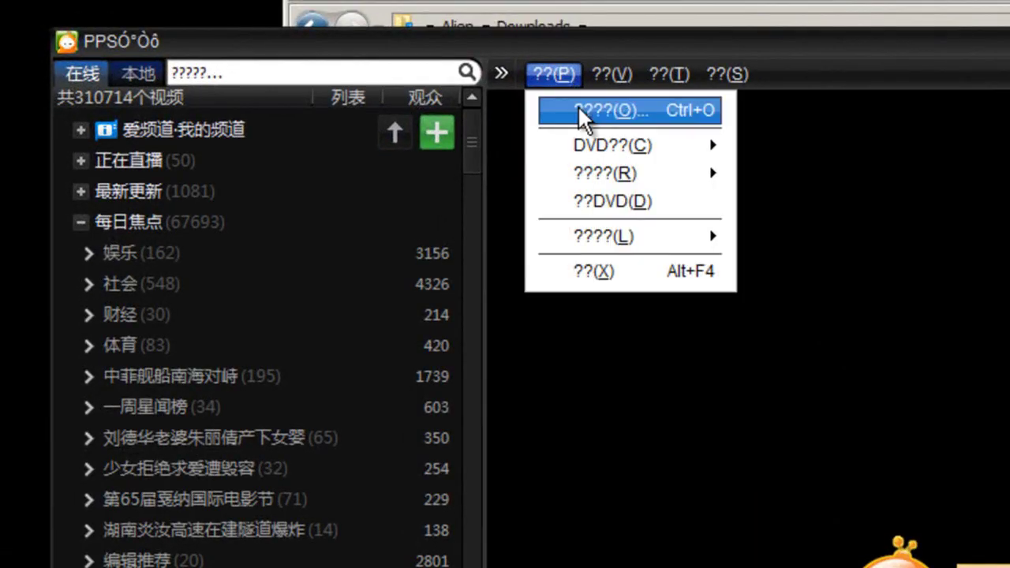
mouse_move(606, 67)
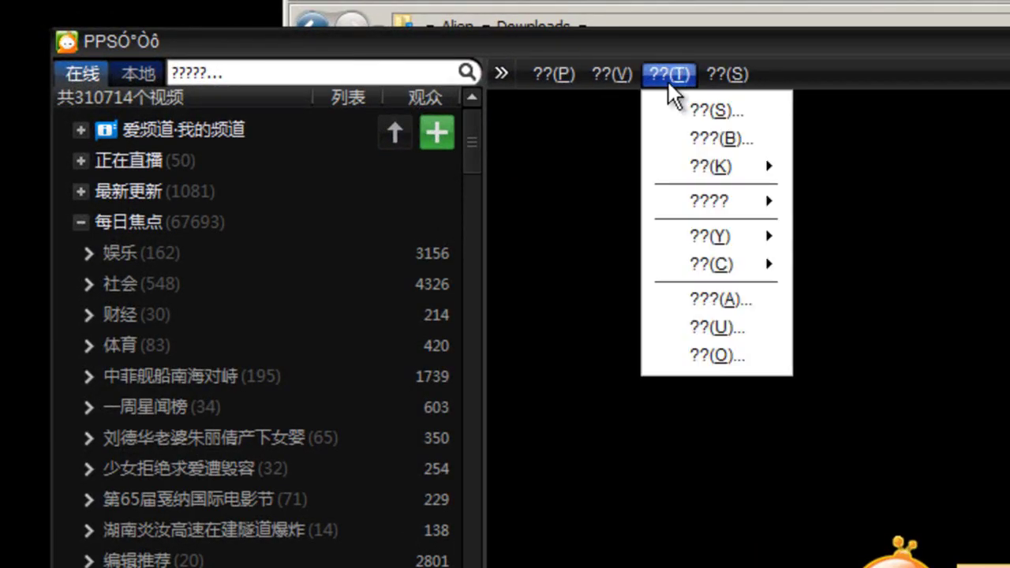
mouse_move(724, 67)
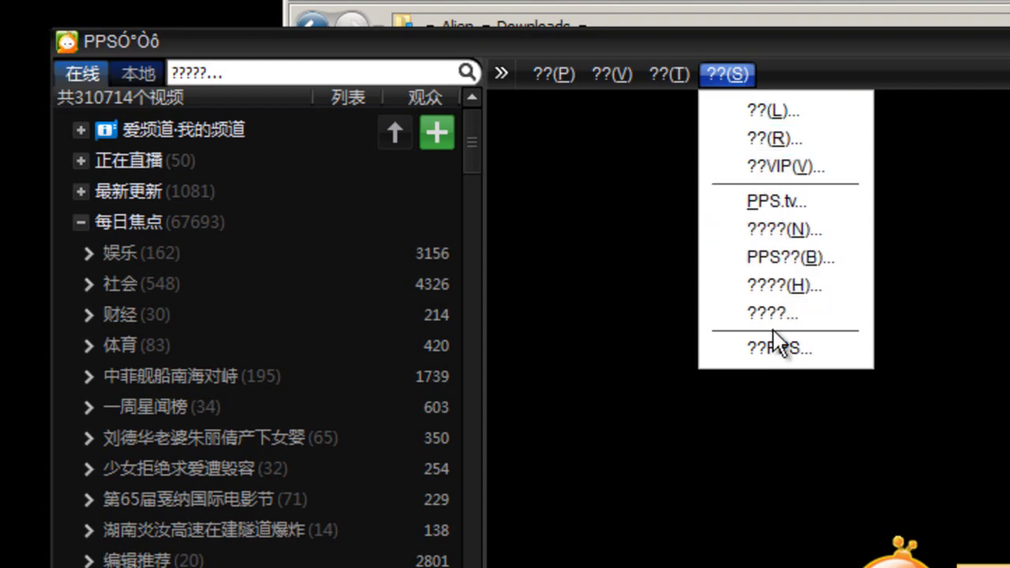
click(552, 76)
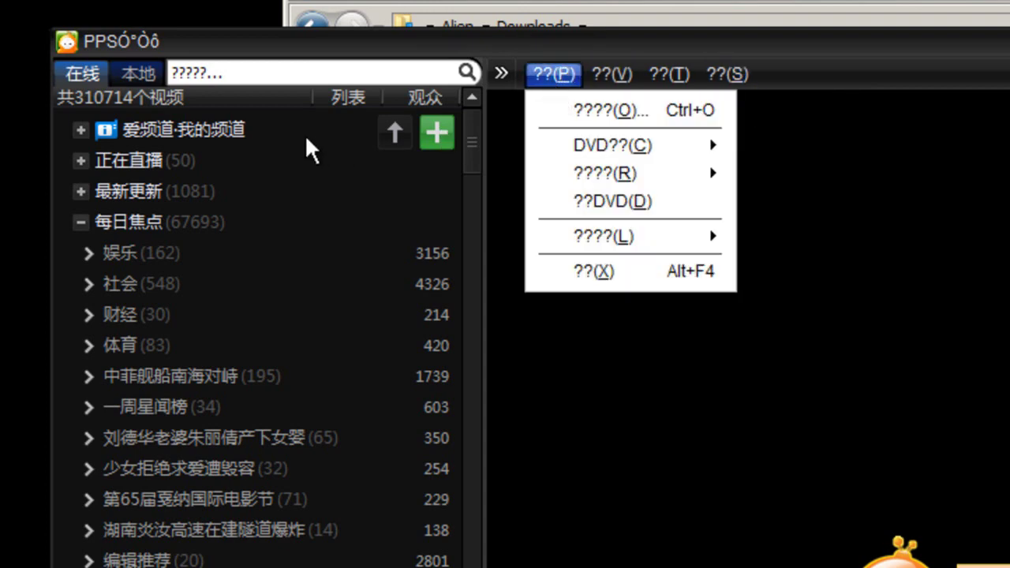
Inspect the context menus of video list entries, then close PPStream.
right_click(205, 438)
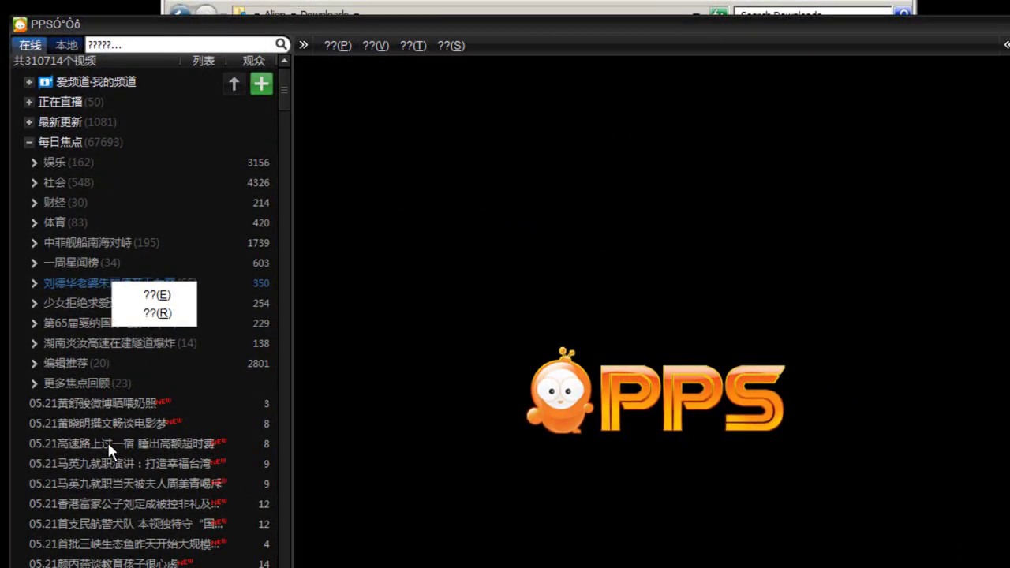
right_click(128, 443)
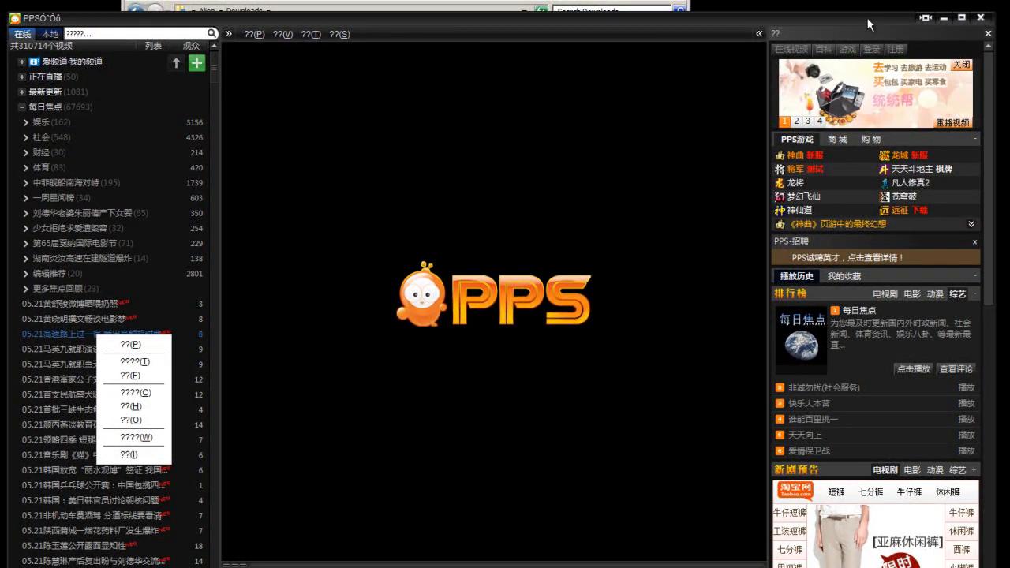
key(Escape)
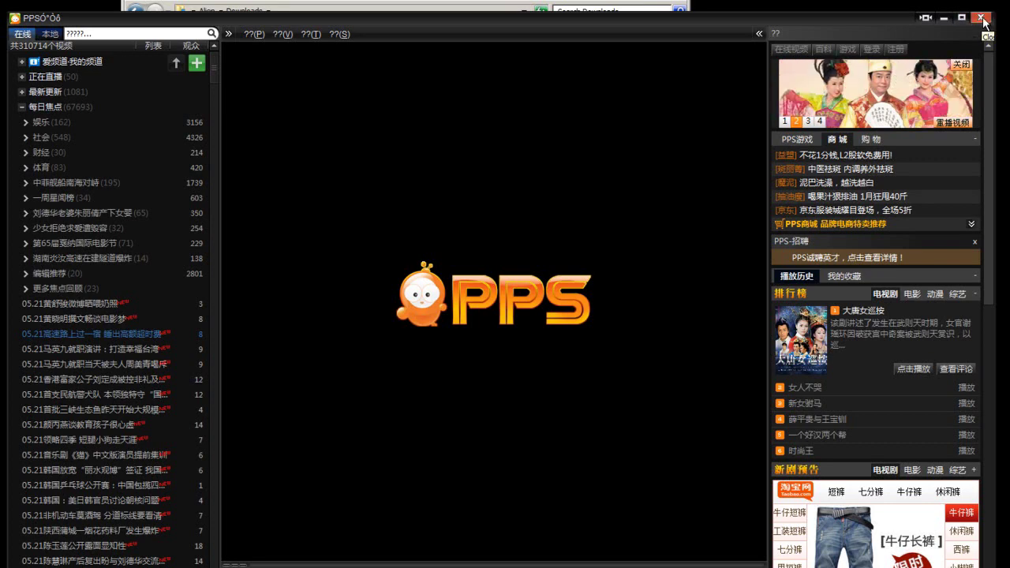
click(981, 16)
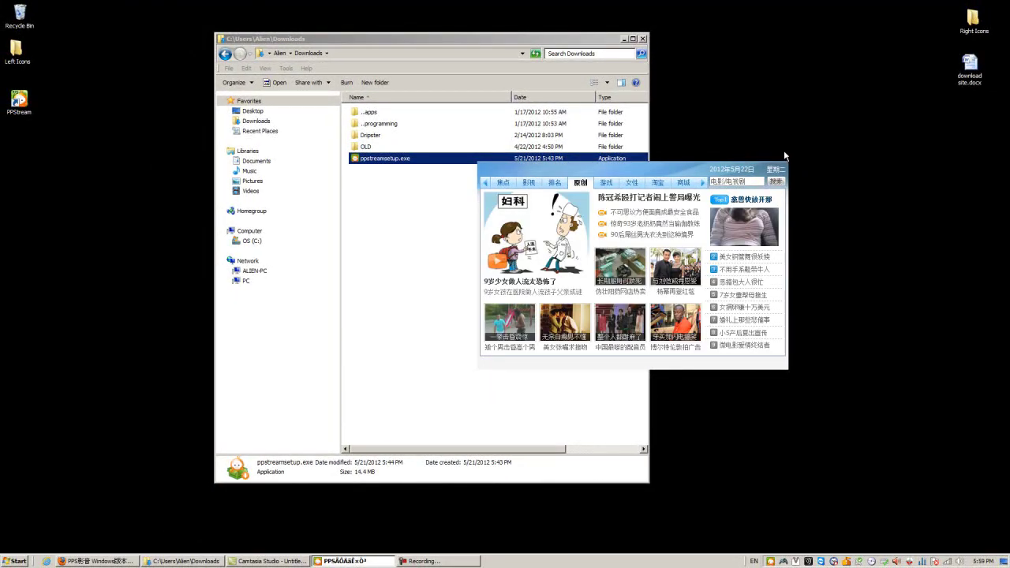
Close the Downloads folder and open Region and Language under Control Panel's Clock, Language, and Region.
click(644, 38)
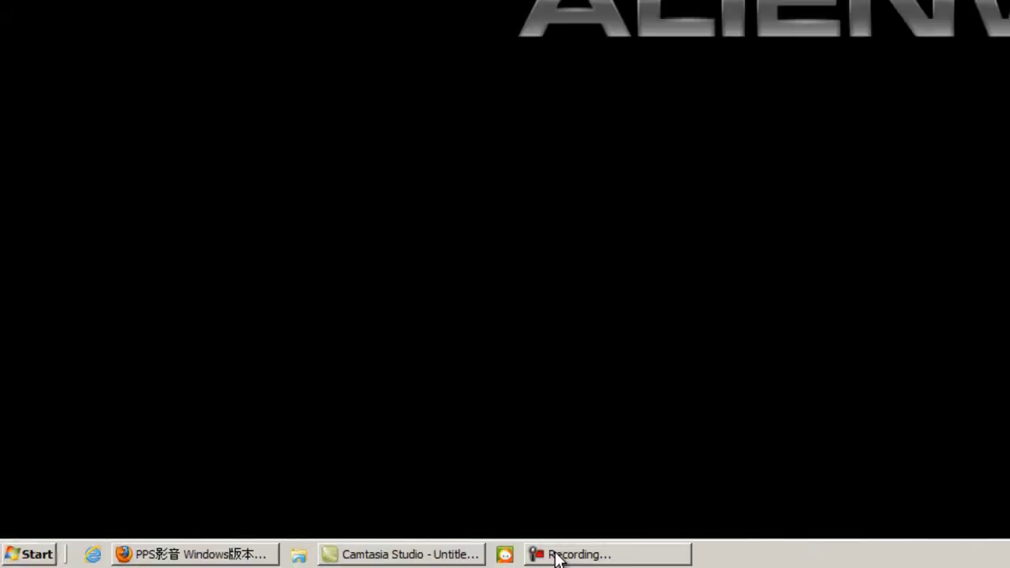
click(41, 545)
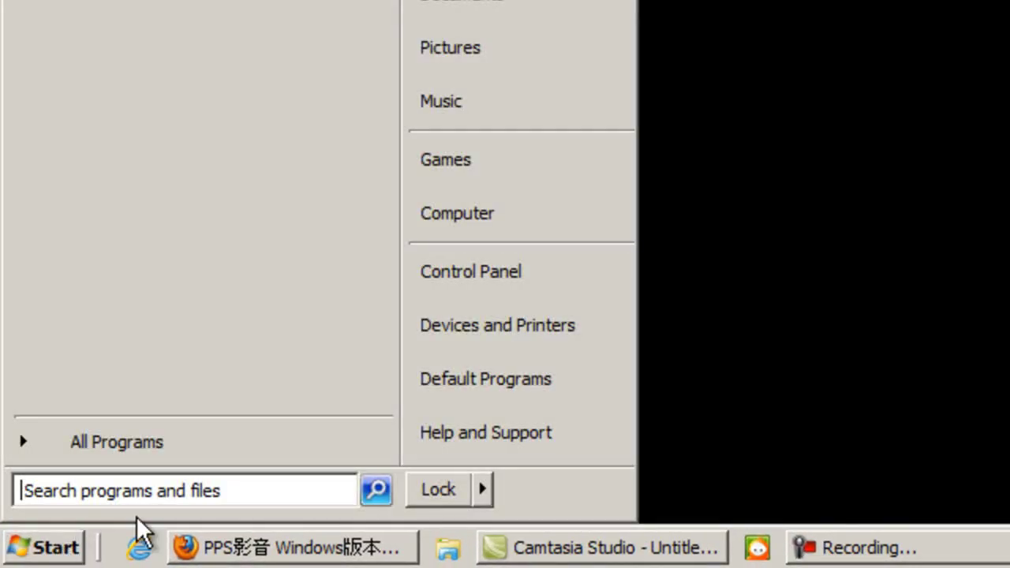
click(569, 270)
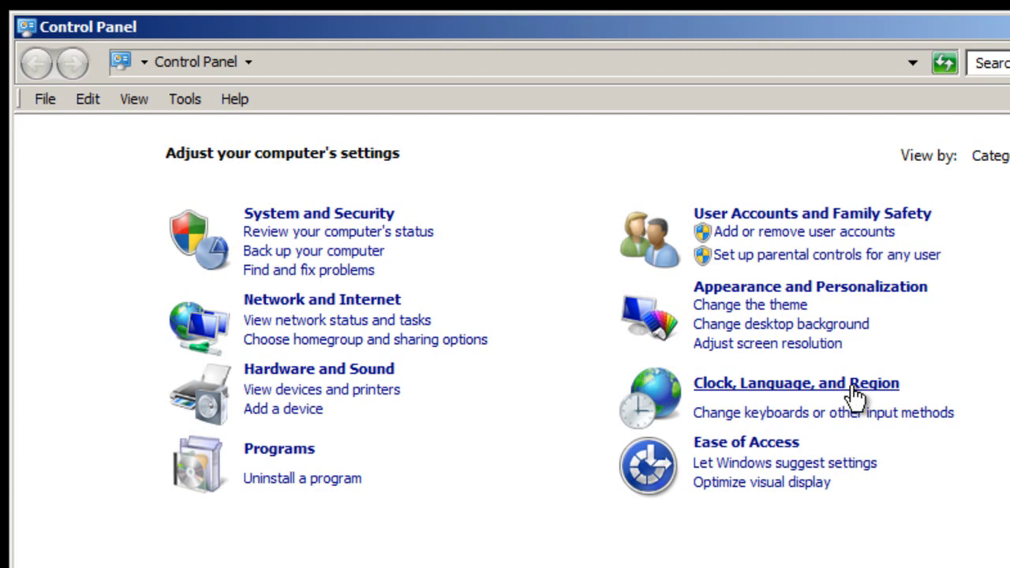
click(782, 387)
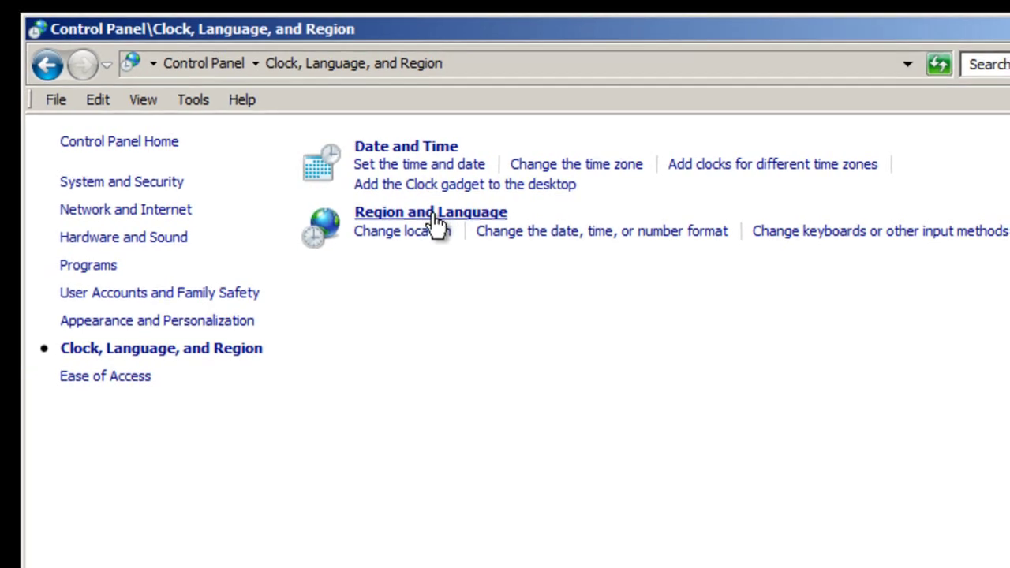
click(491, 190)
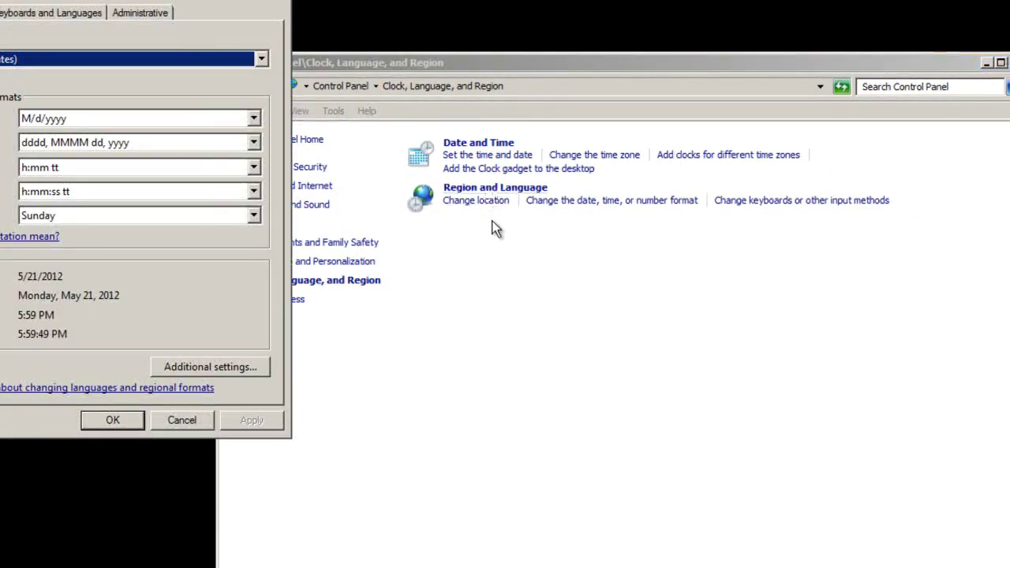
Center the Region and Language dialog, close Control Panel, and open Administrative > Change system locale.
drag(239, 1, 553, 110)
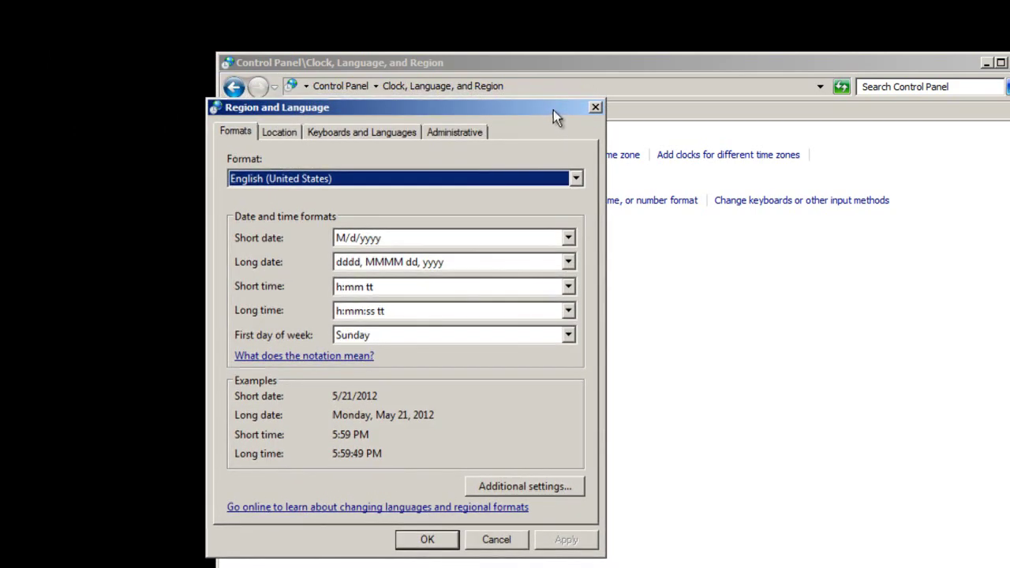
click(987, 62)
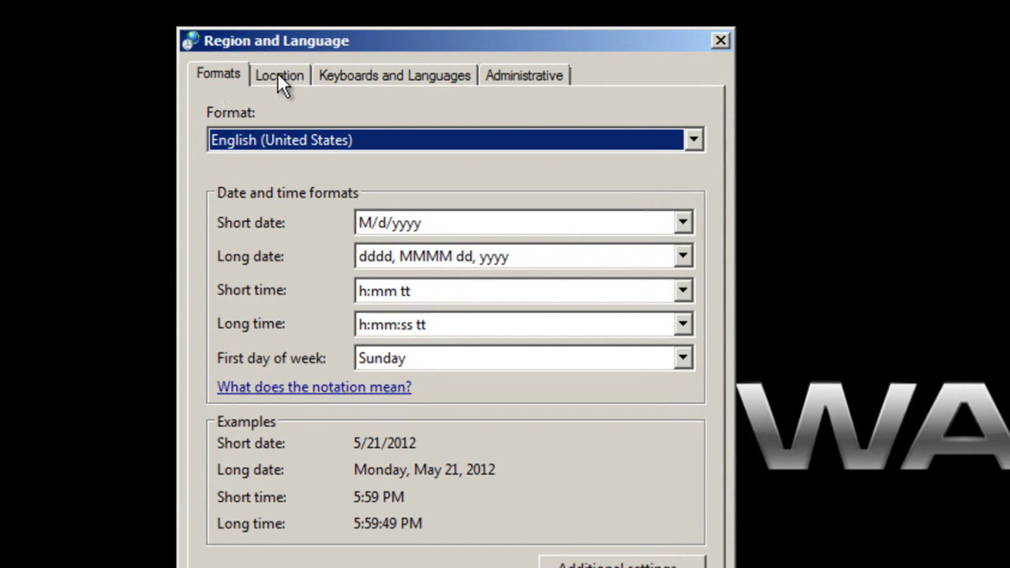
click(545, 79)
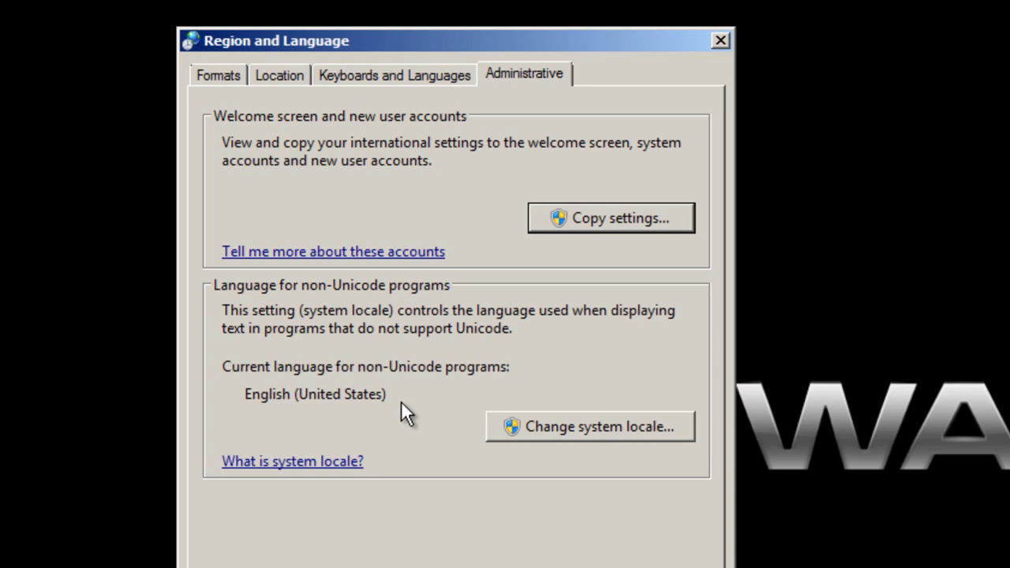
click(572, 426)
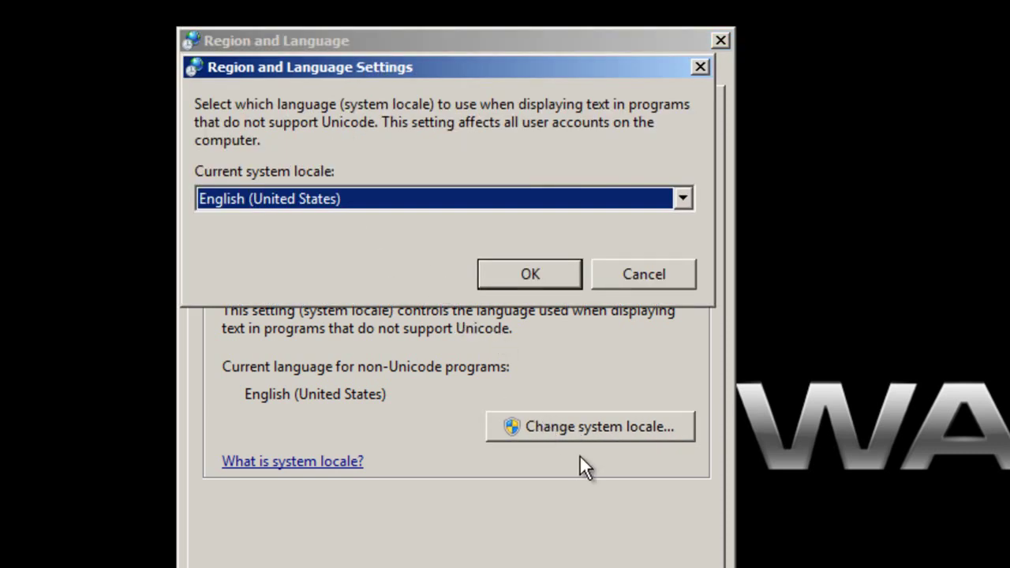
Change the system locale to Chinese (Simplified, Singapore) and confirm with OK.
click(684, 199)
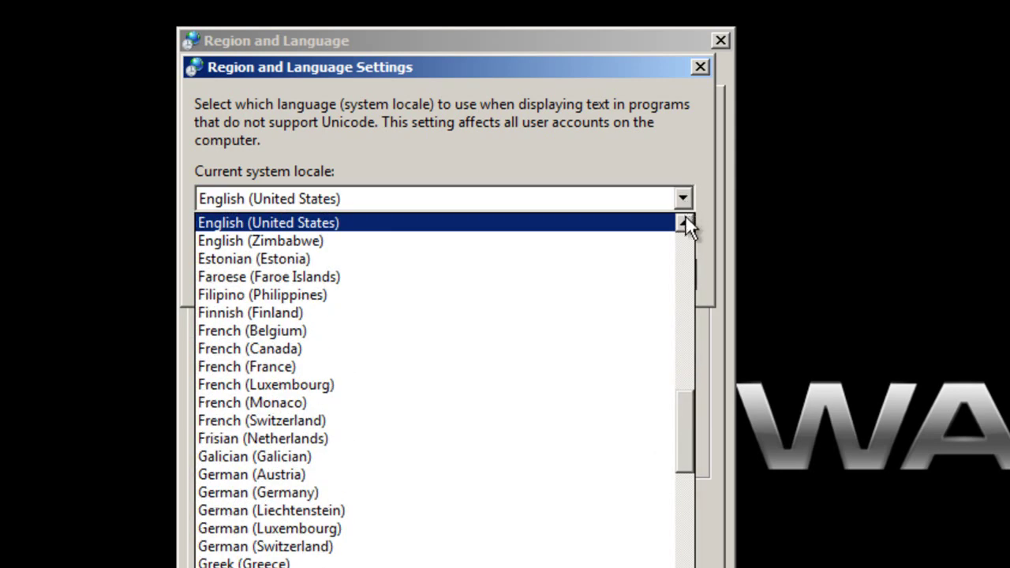
drag(678, 410, 678, 341)
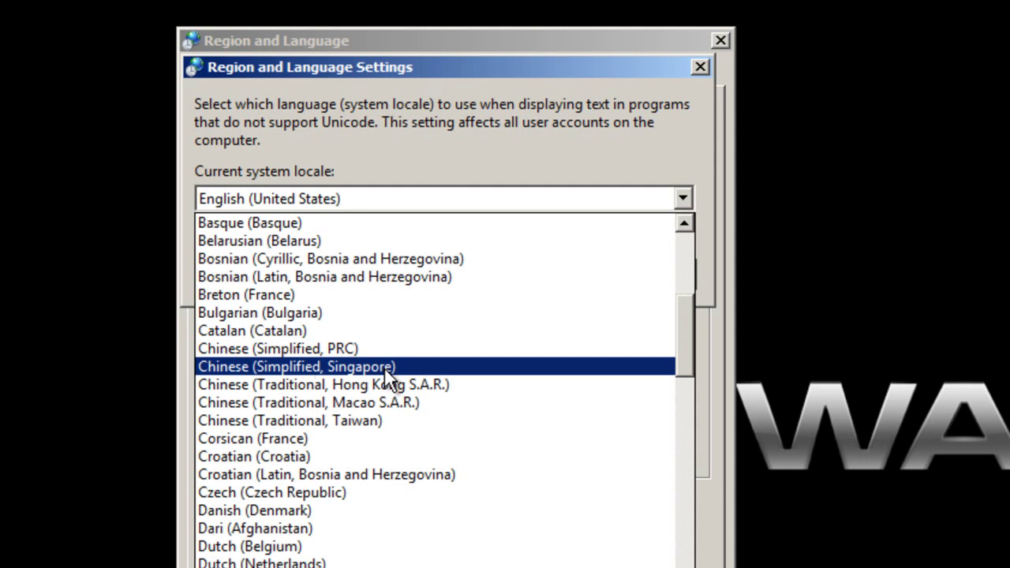
click(388, 368)
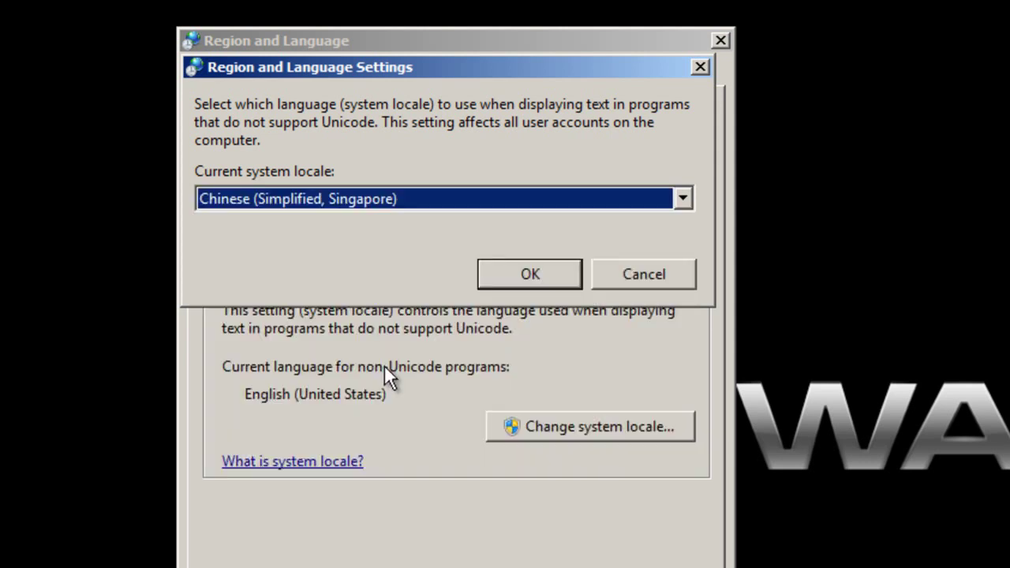
click(540, 273)
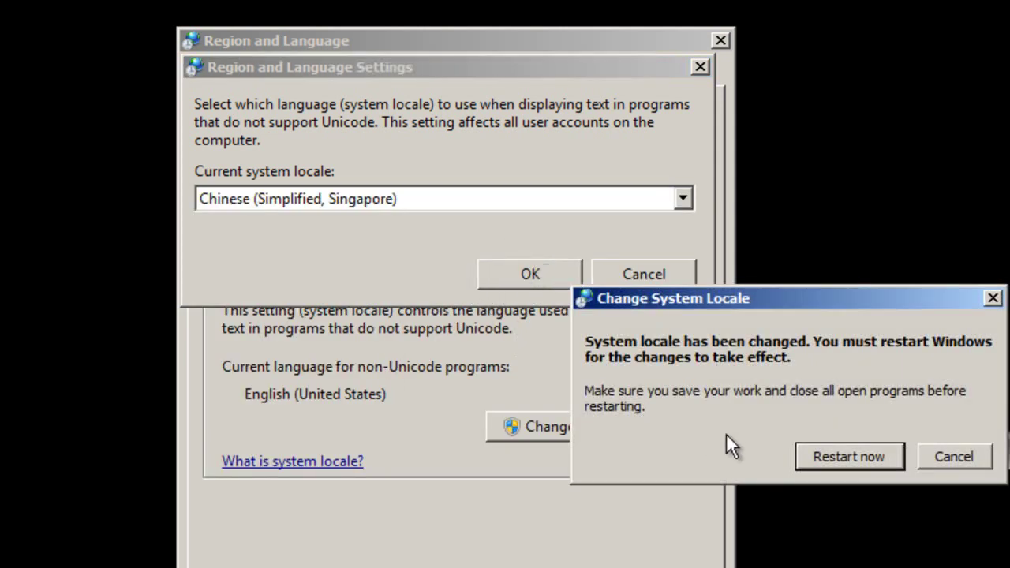